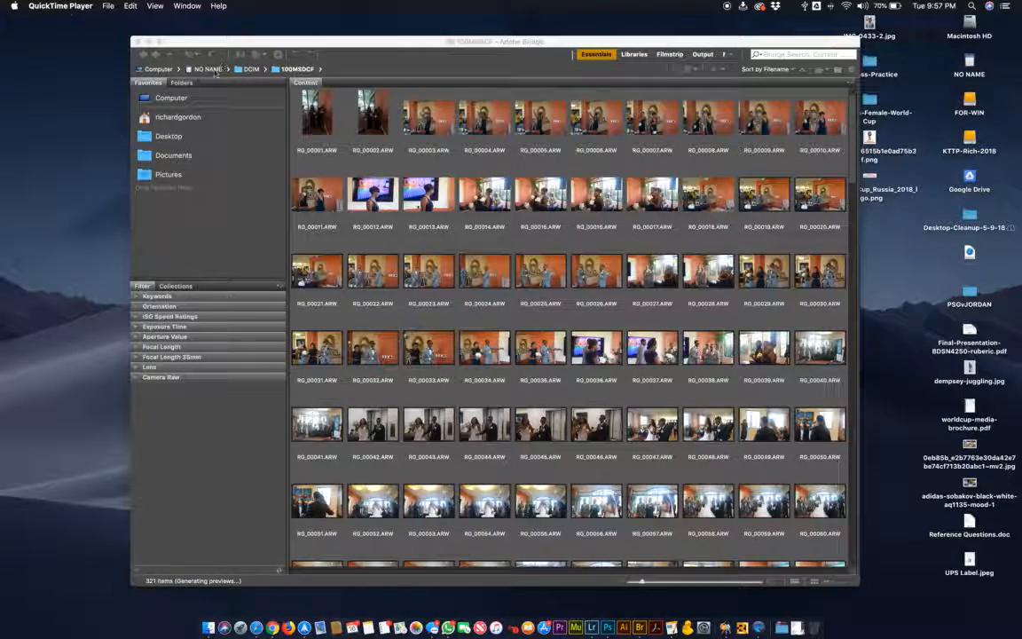
Step: Browse from the computer's drives into the NO NAME card and open its DCIM/100MSDCF photo folder
left_click(160, 303)
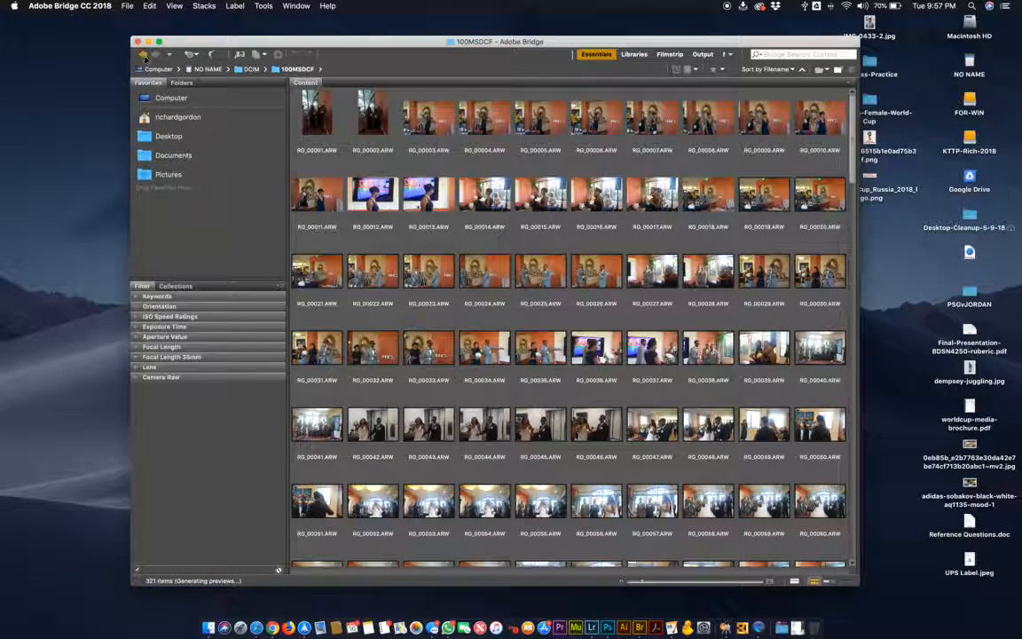
left_click(171, 99)
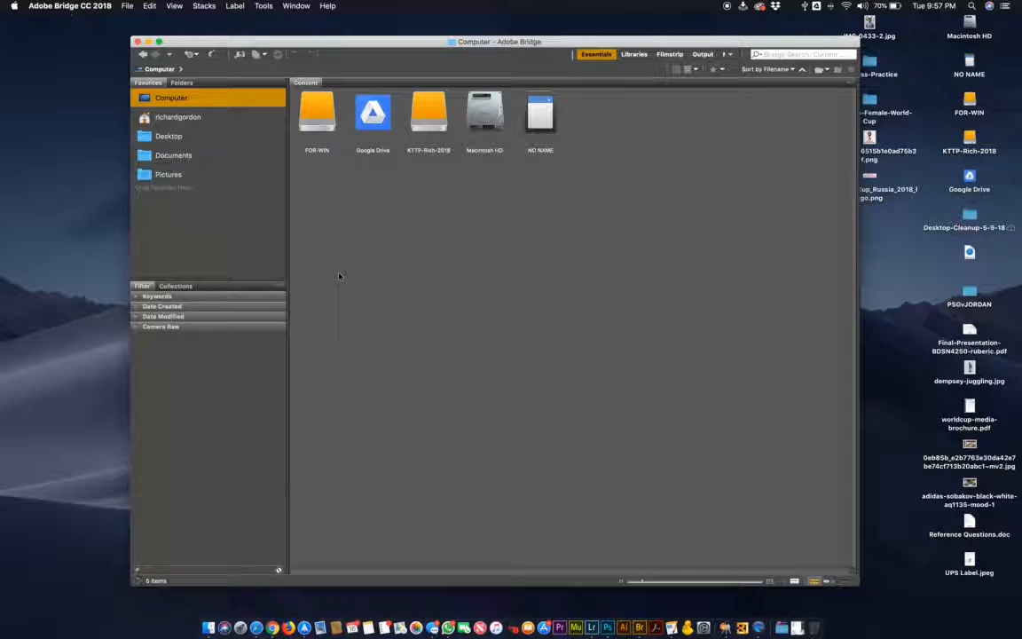
left_click(541, 114)
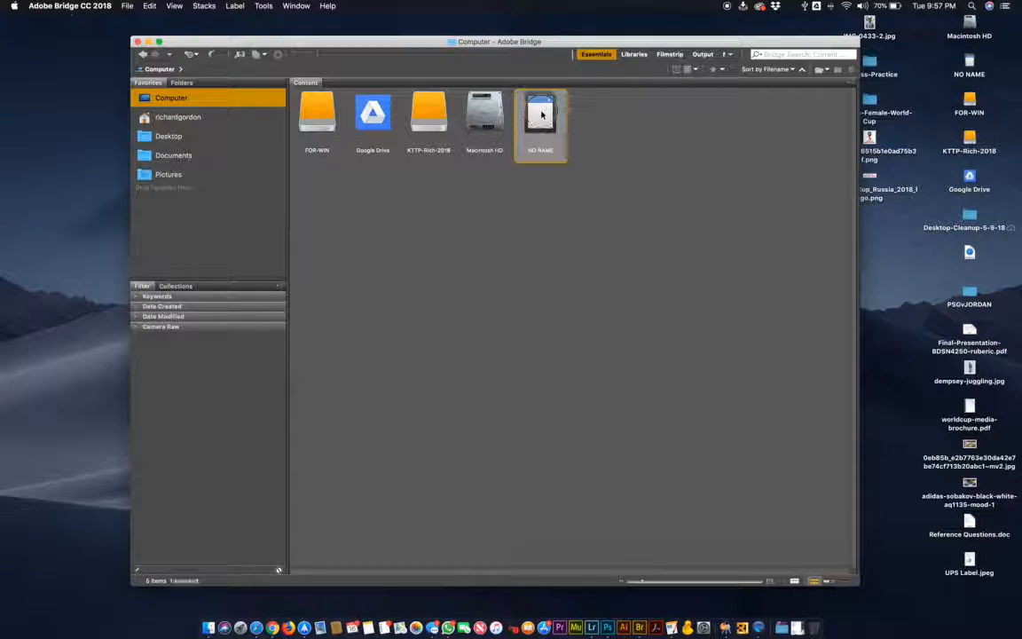
double_click(541, 114)
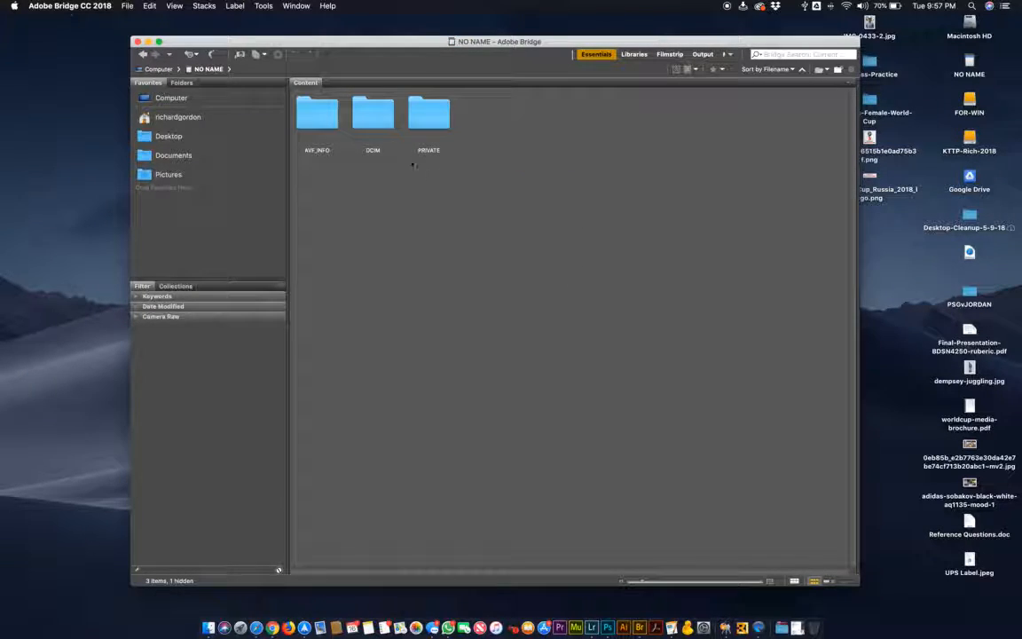
left_click(380, 120)
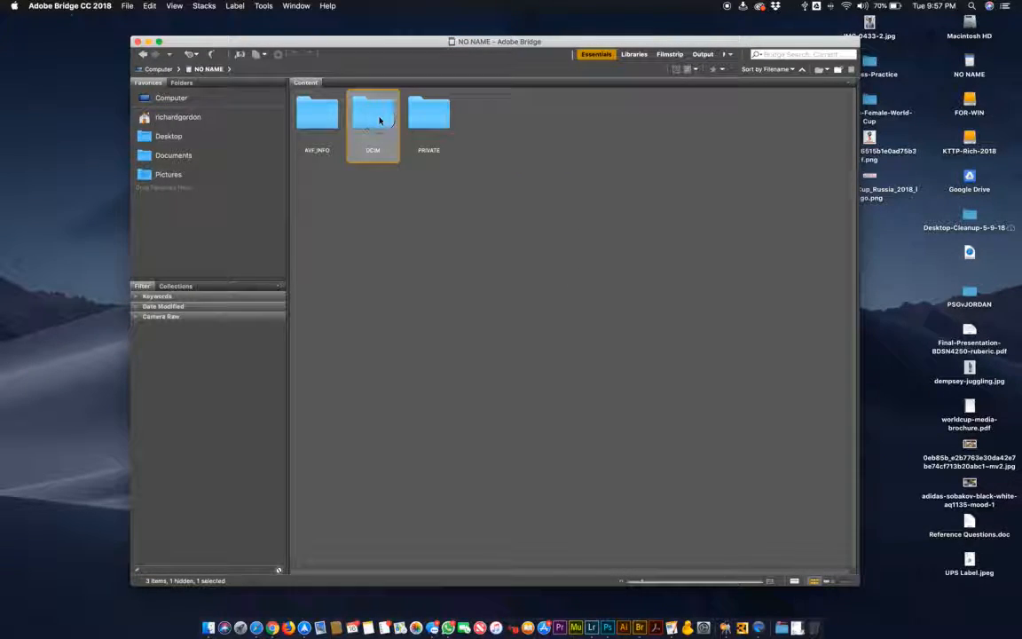
double_click(380, 121)
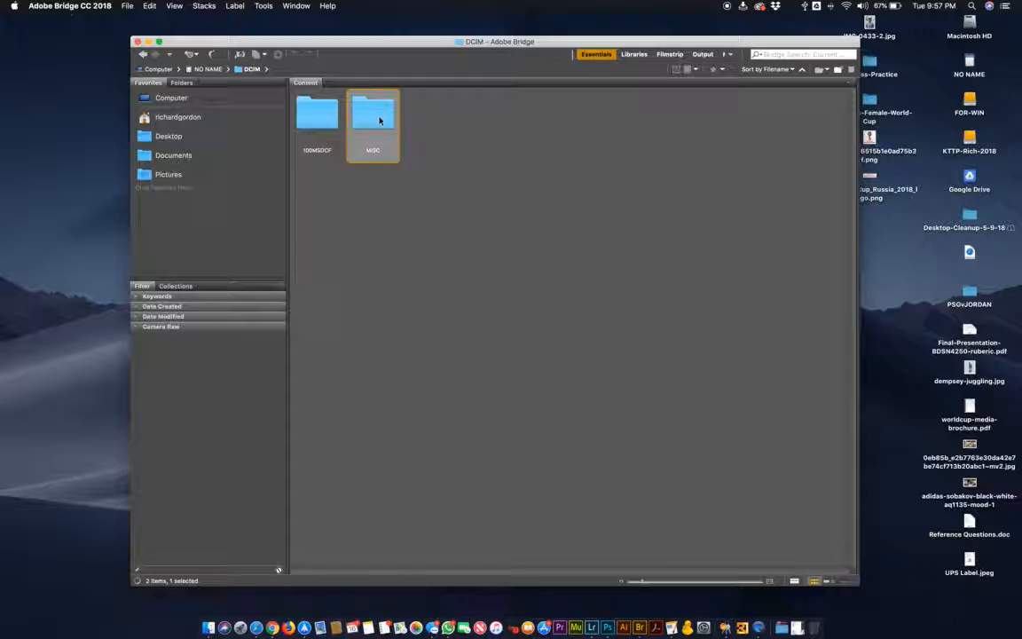
left_click(329, 120)
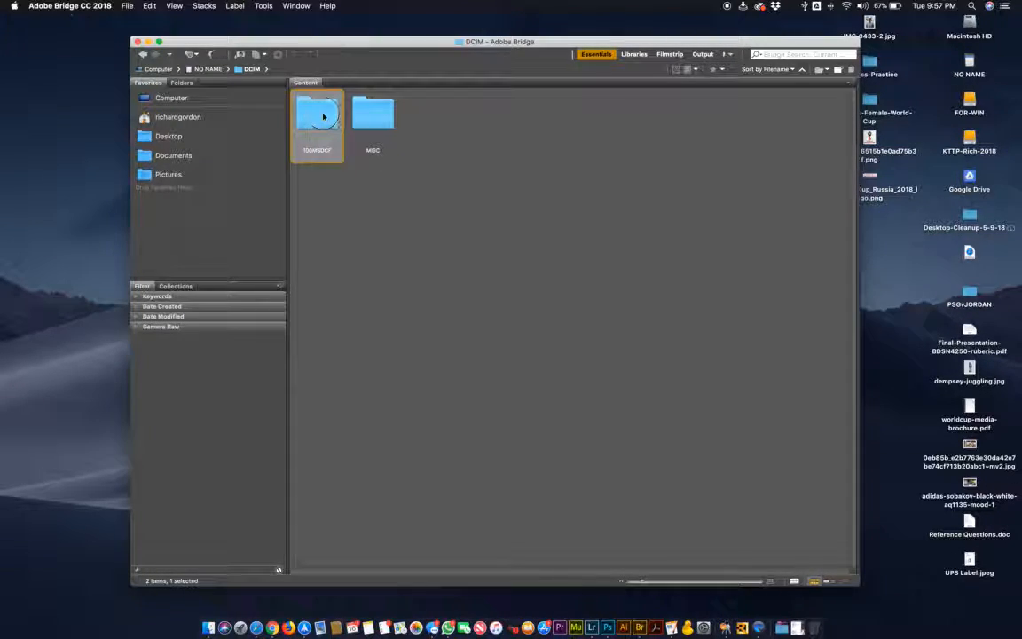
double_click(323, 116)
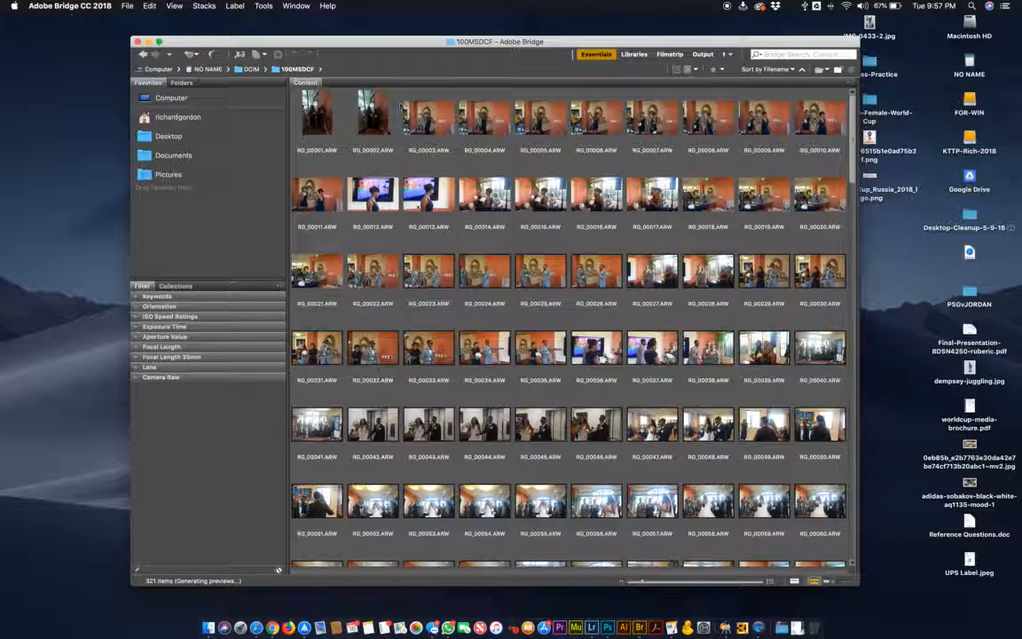
Step: Select the photos RG_00001.ARW through RG_00030.ARW in the card's folder
left_click(333, 111)
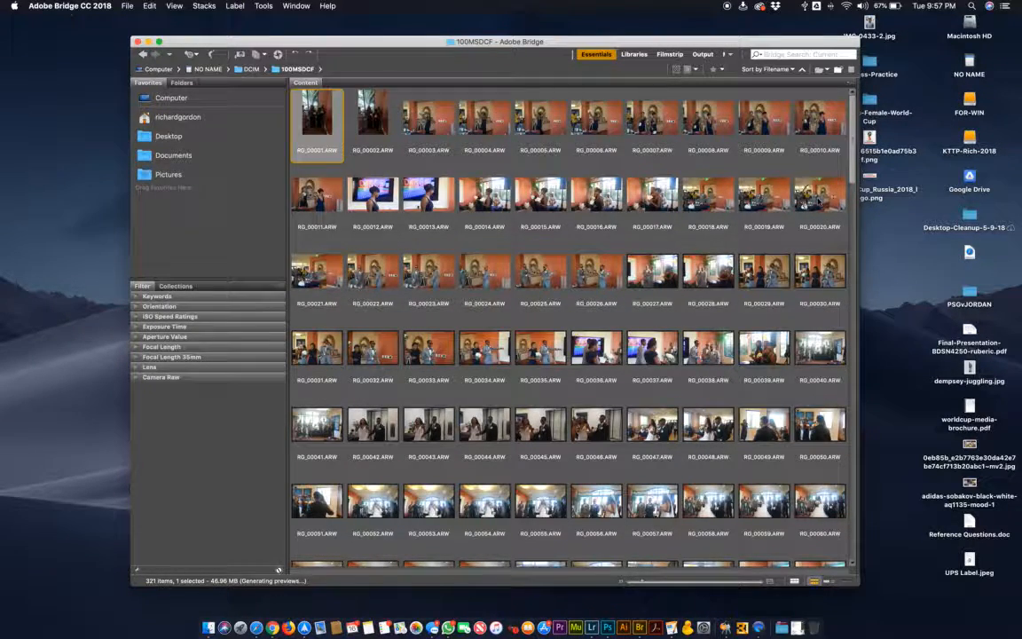
left_click(817, 202, "shift")
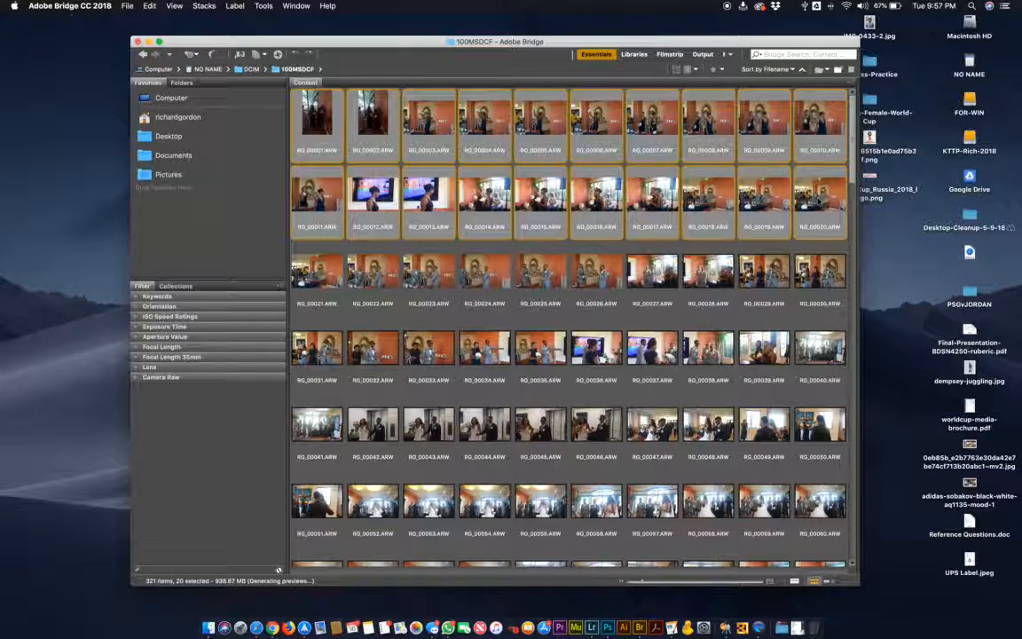
left_click(318, 118)
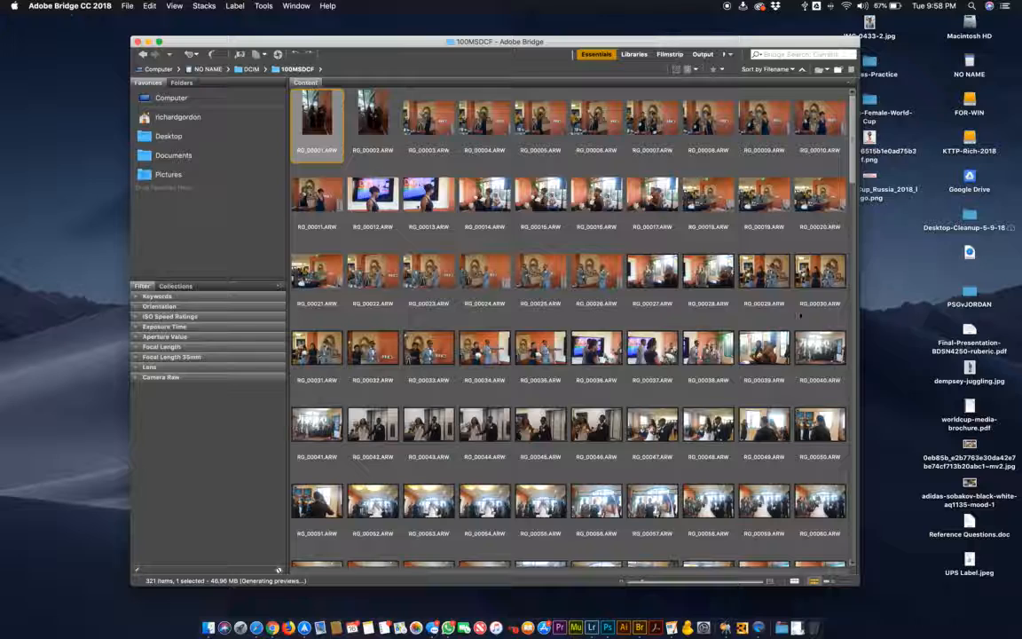
left_click(819, 272, "shift")
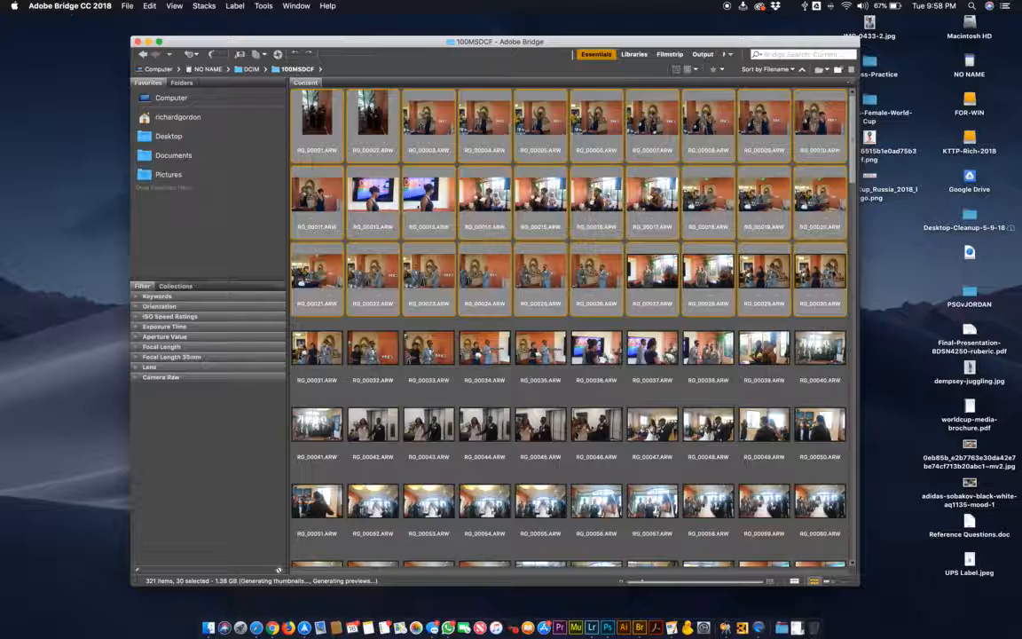
Step: Copy the selected photos to the folder KTTP-Rich-2018/FIDM/Digital-Photography/Light-Study/RAW
right_click(819, 265)
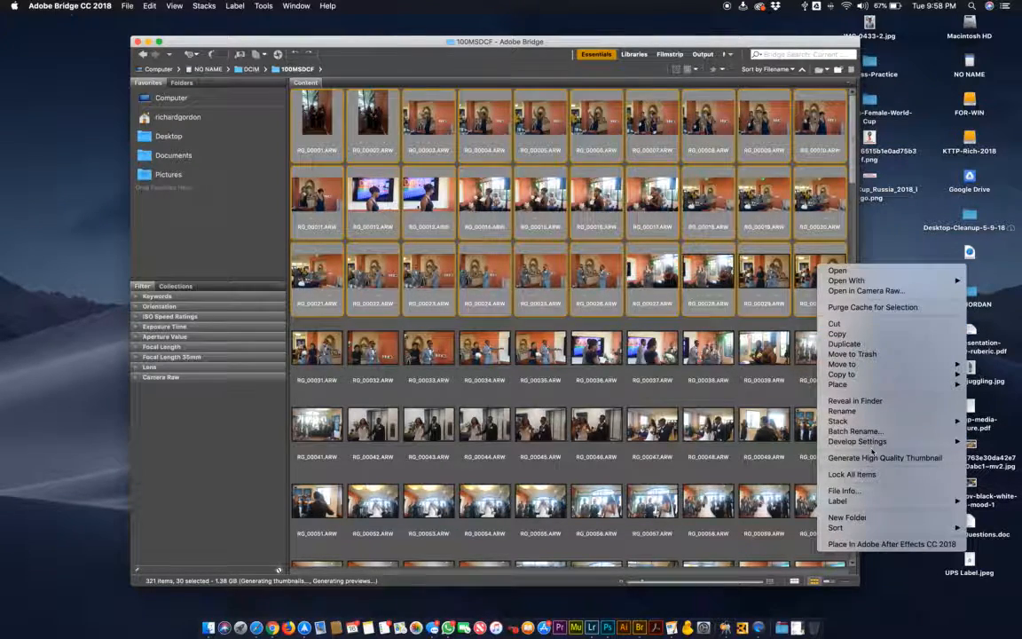
mouse_move(870, 377)
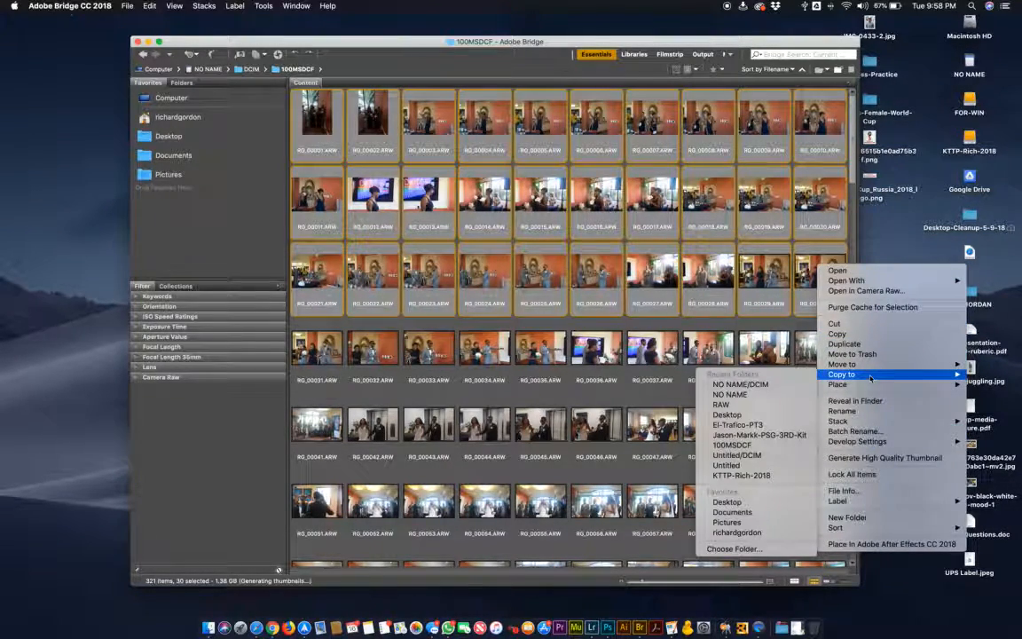
left_click(754, 550)
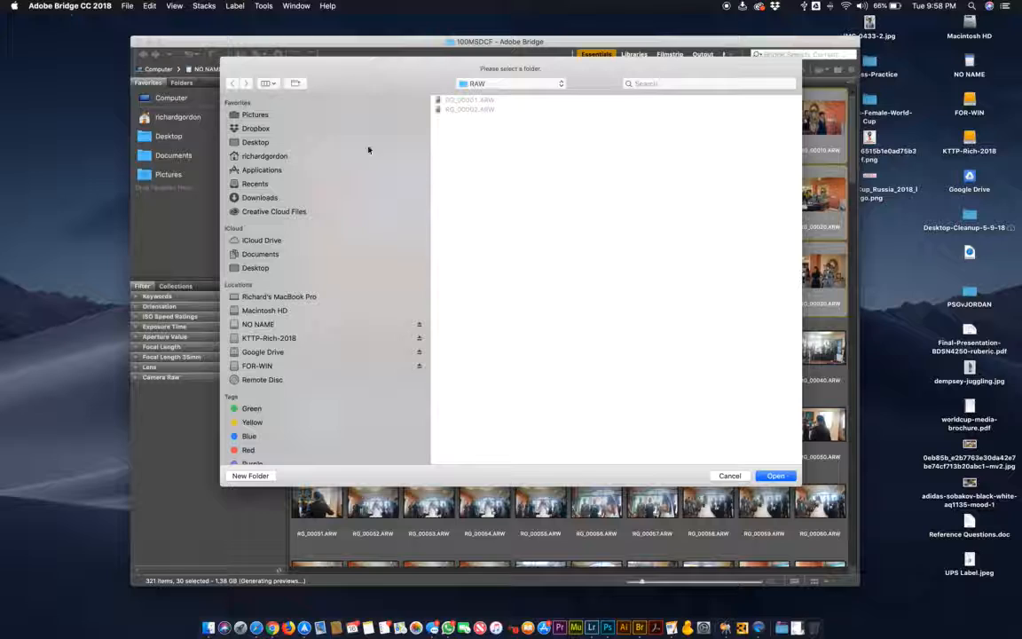
left_click(295, 337)
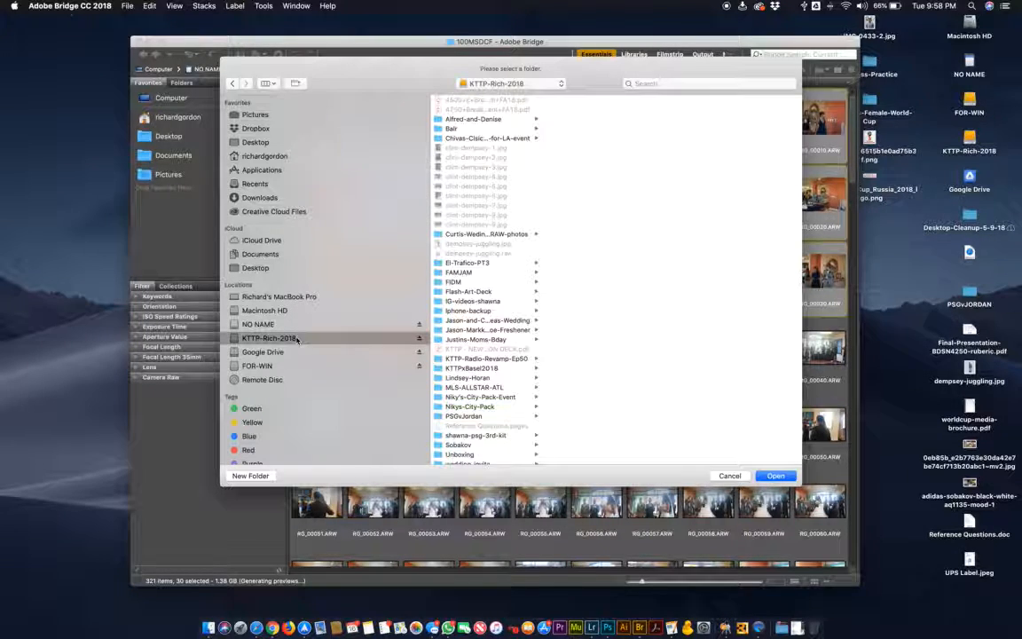
left_click(469, 283)
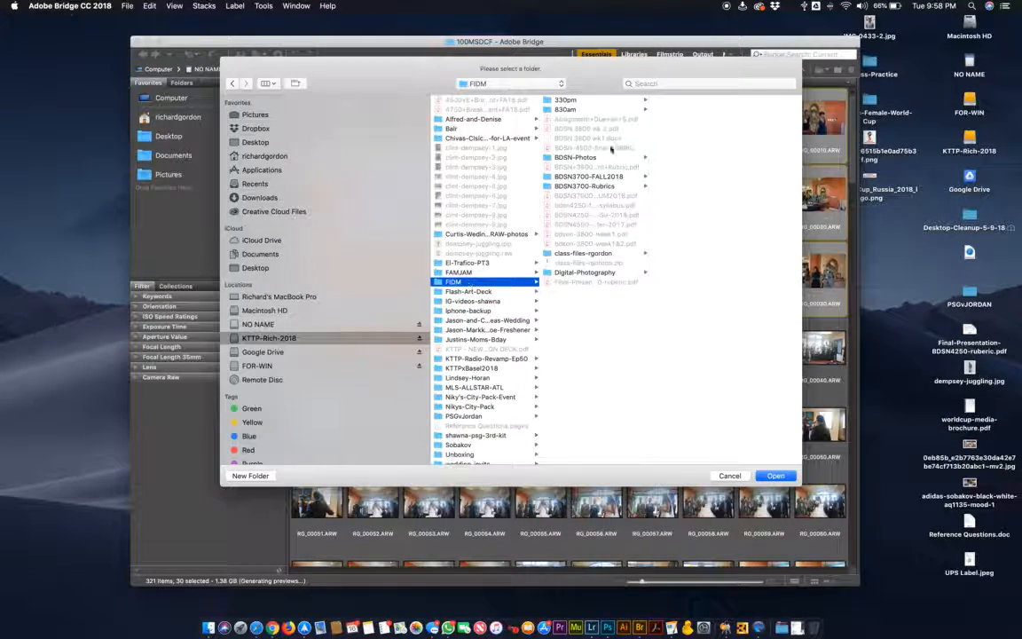
left_click(596, 272)
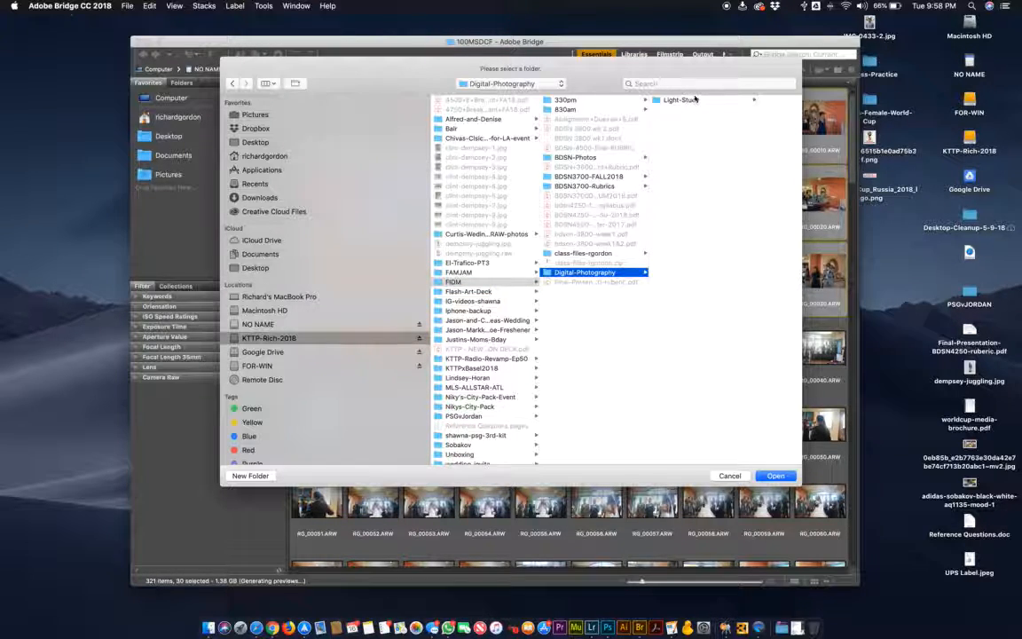
left_click(681, 100)
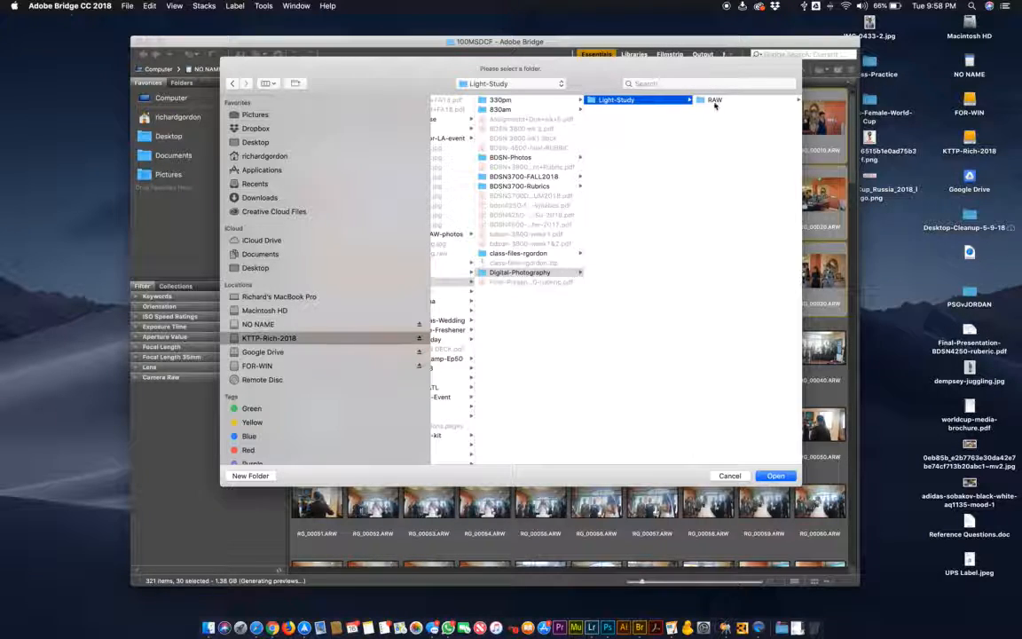
left_click(713, 102)
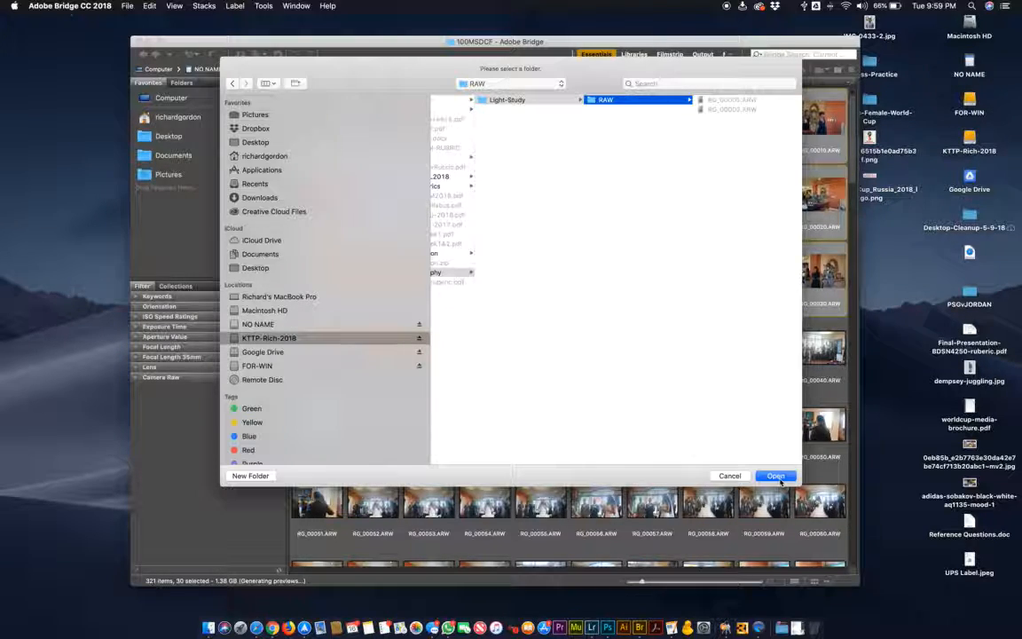
left_click(776, 476)
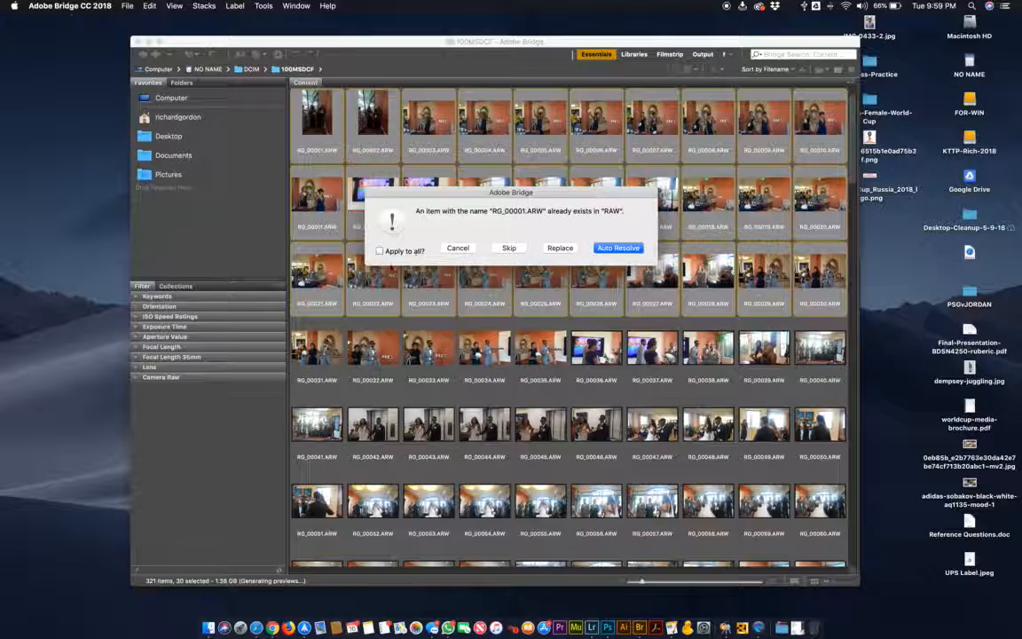
Step: Replace all existing files of the same name in the RAW folder, and stop the copying partway
left_click(380, 251)
left_click(567, 249)
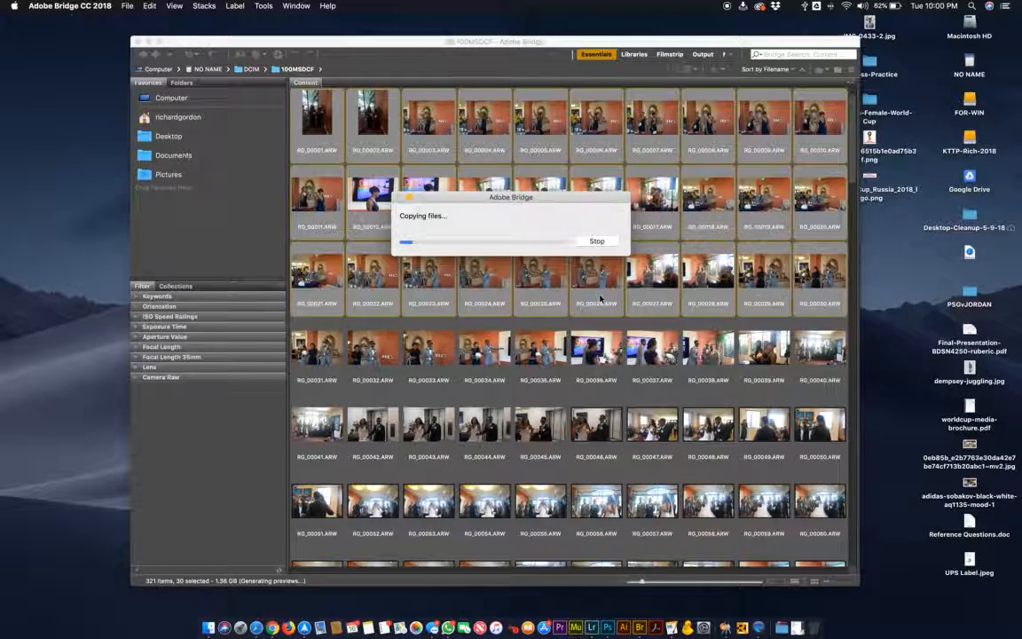
left_click(596, 243)
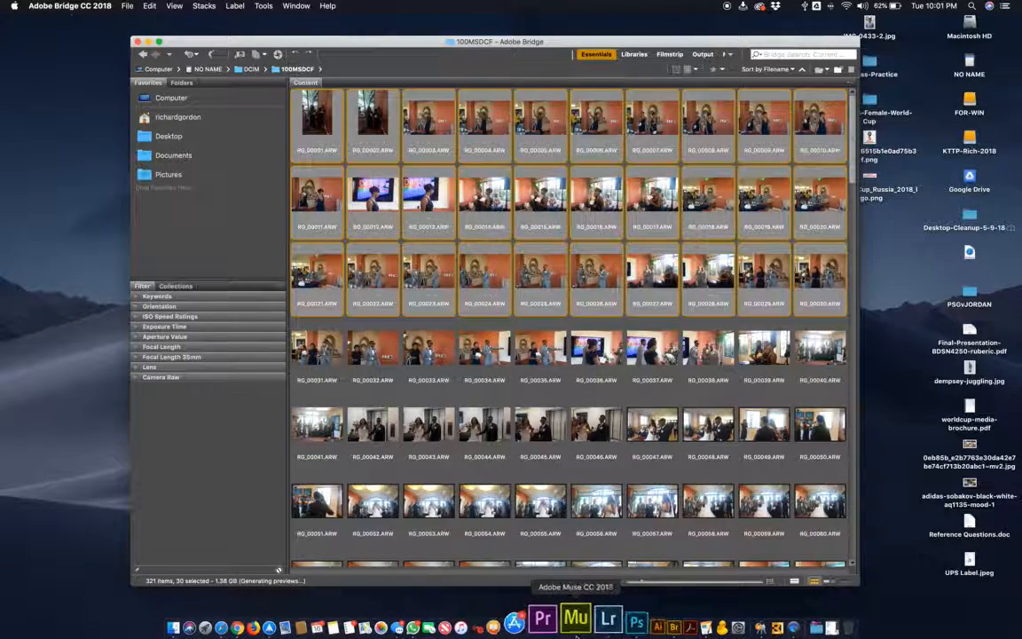
Step: Switch to Lightroom Classic, show the Library grid and start a photo import
left_click(591, 621)
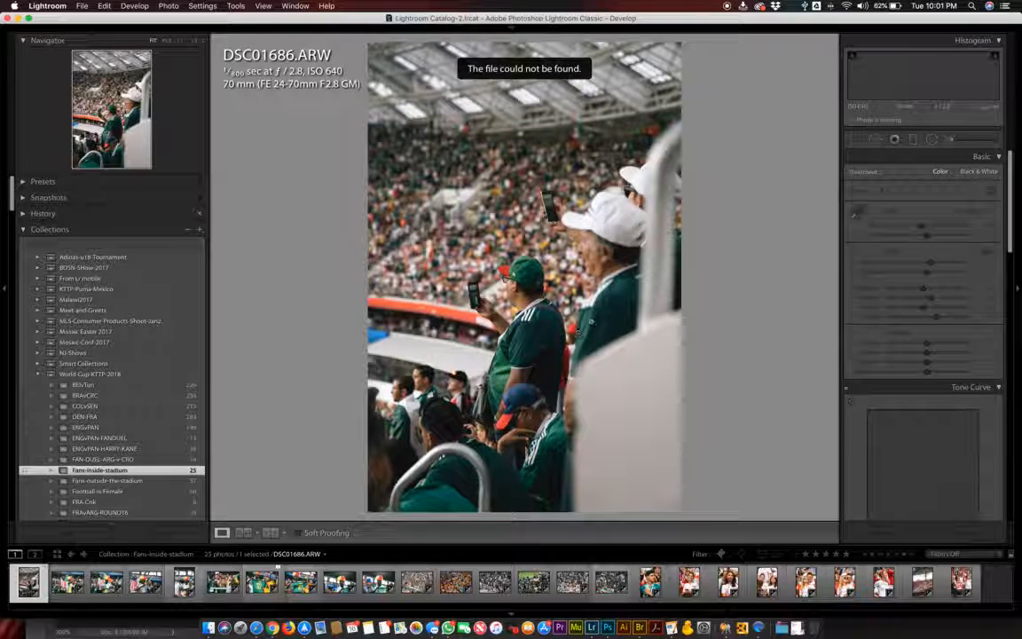
mouse_move(511, 27)
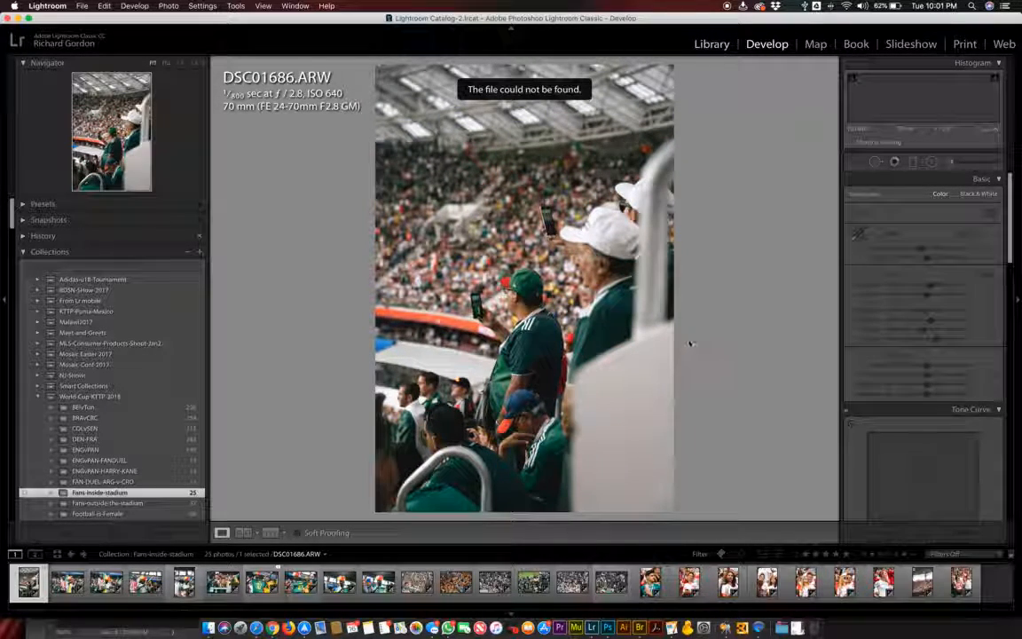
key("g")
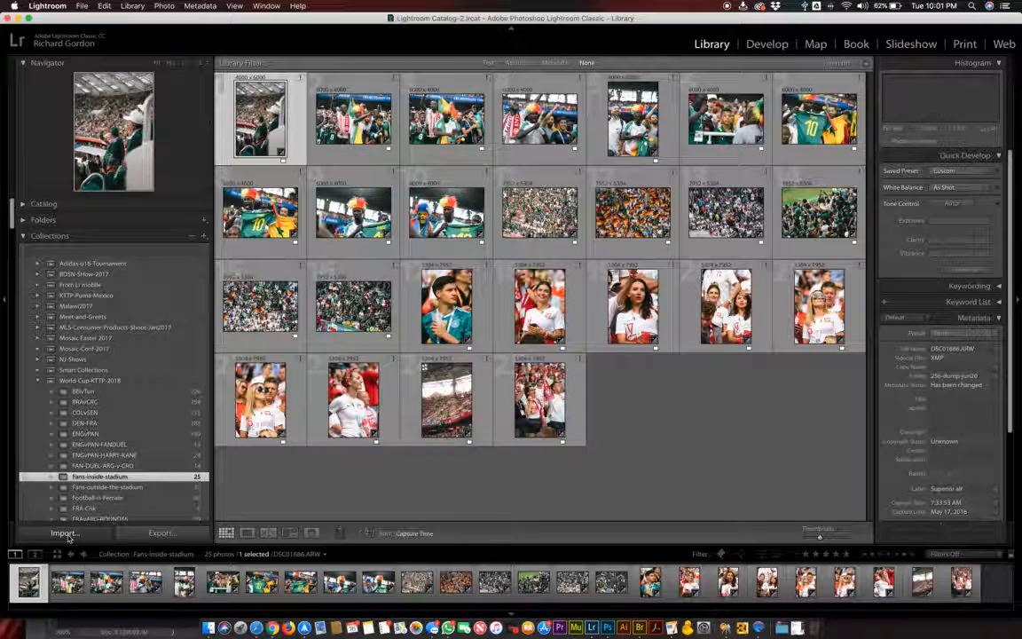
left_click(64, 533)
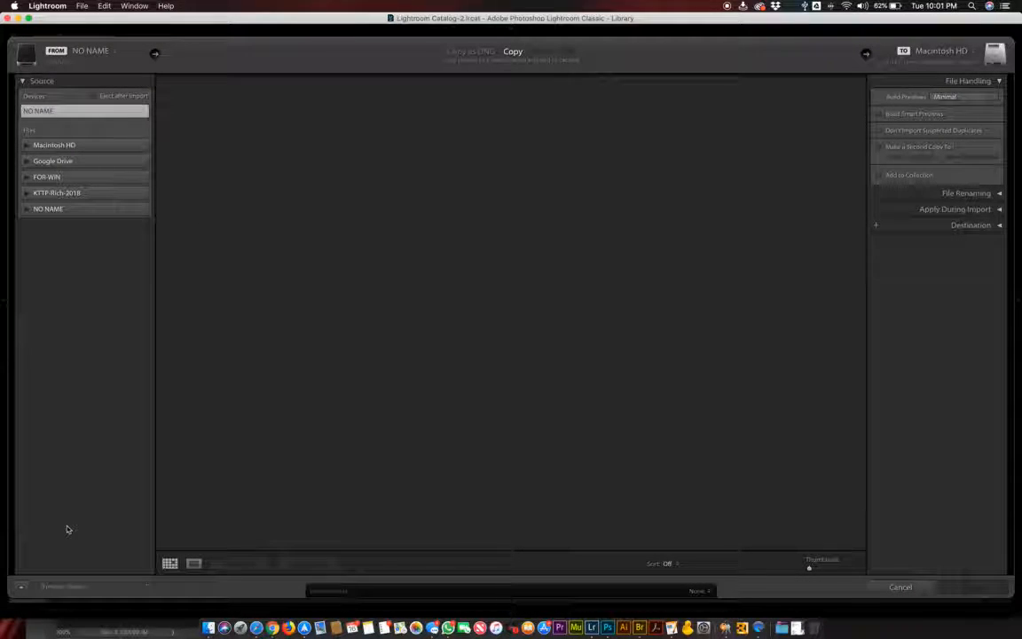
Step: Set the import source to KTTP-Rich-2018/FIDM/Digital-Photography/Light-Study/RAW
left_click(29, 194)
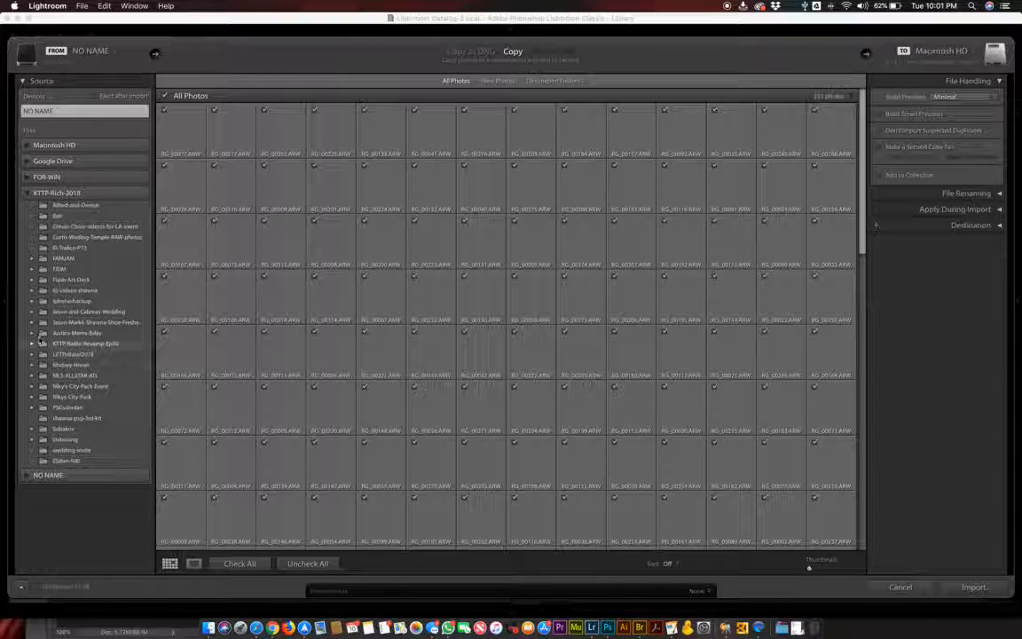
left_click(32, 269)
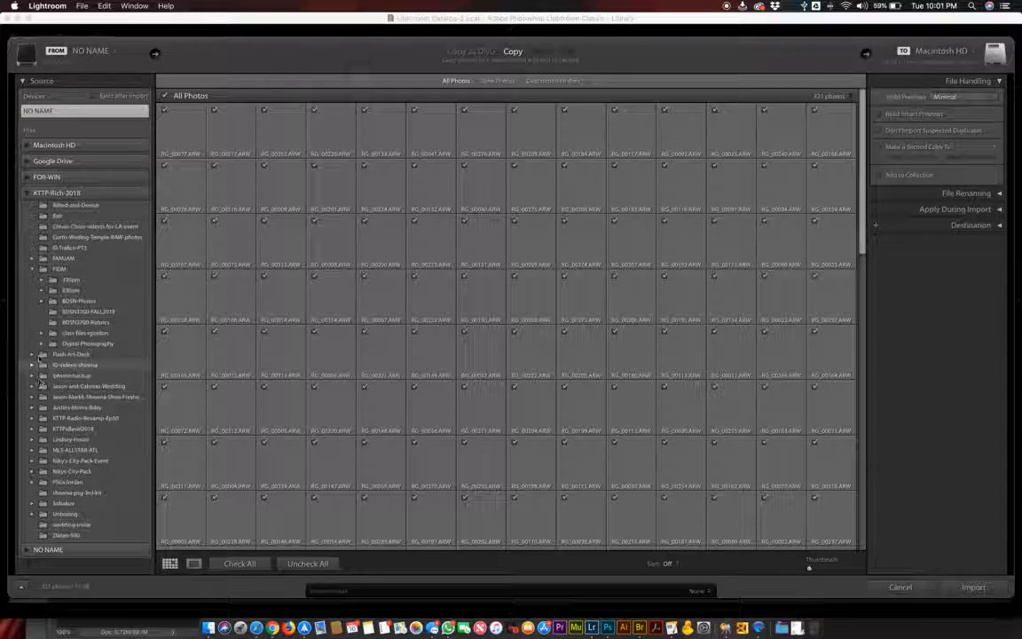
left_click(42, 345)
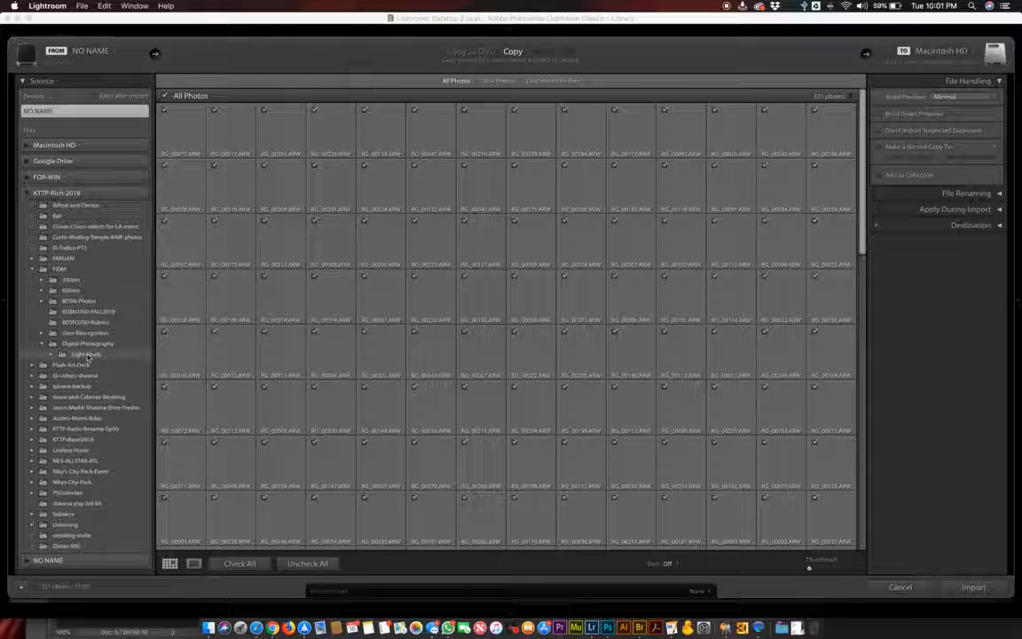
left_click(51, 355)
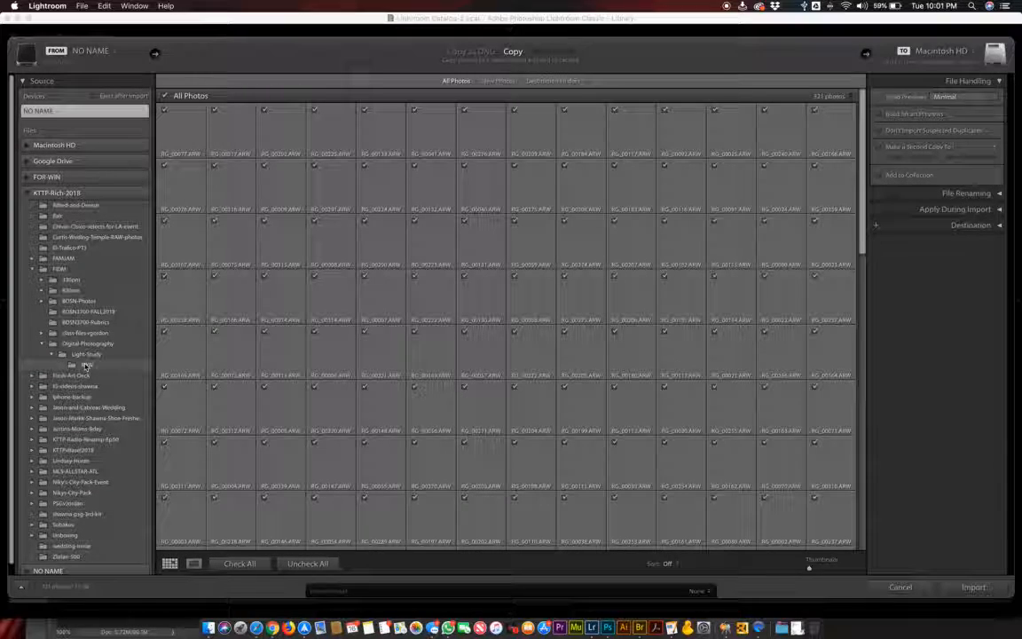
left_click(86, 365)
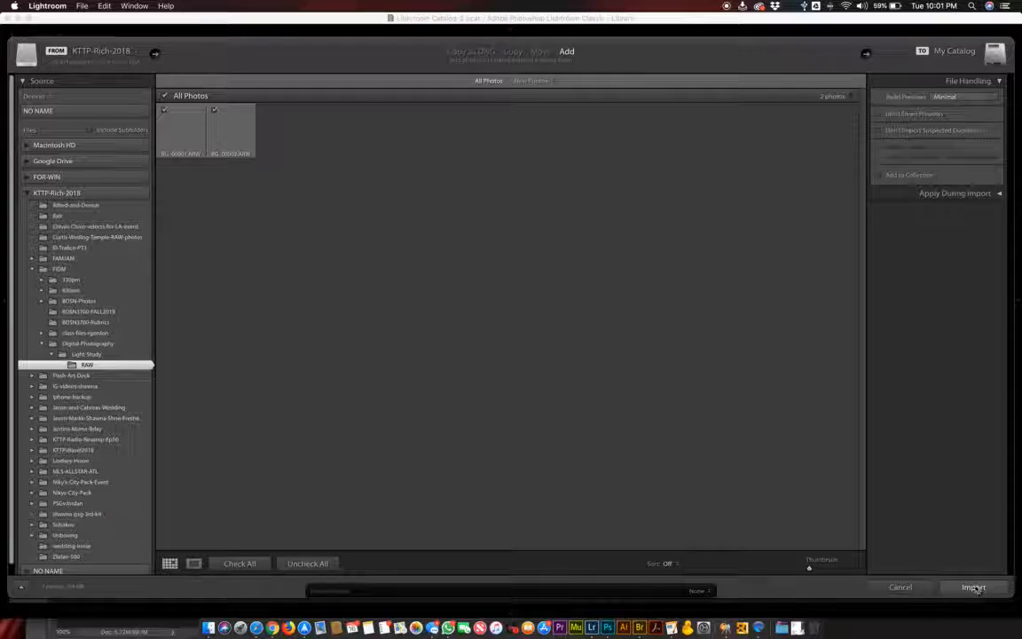
Step: Enable adding the imported photos to a collection in the file handling options
left_click(999, 80)
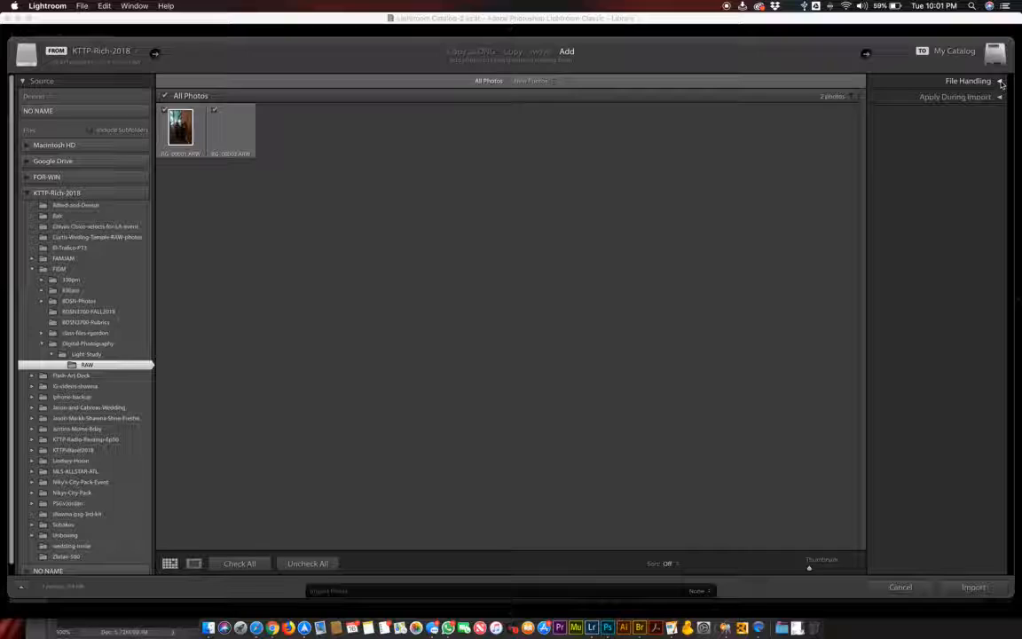
left_click(1000, 82)
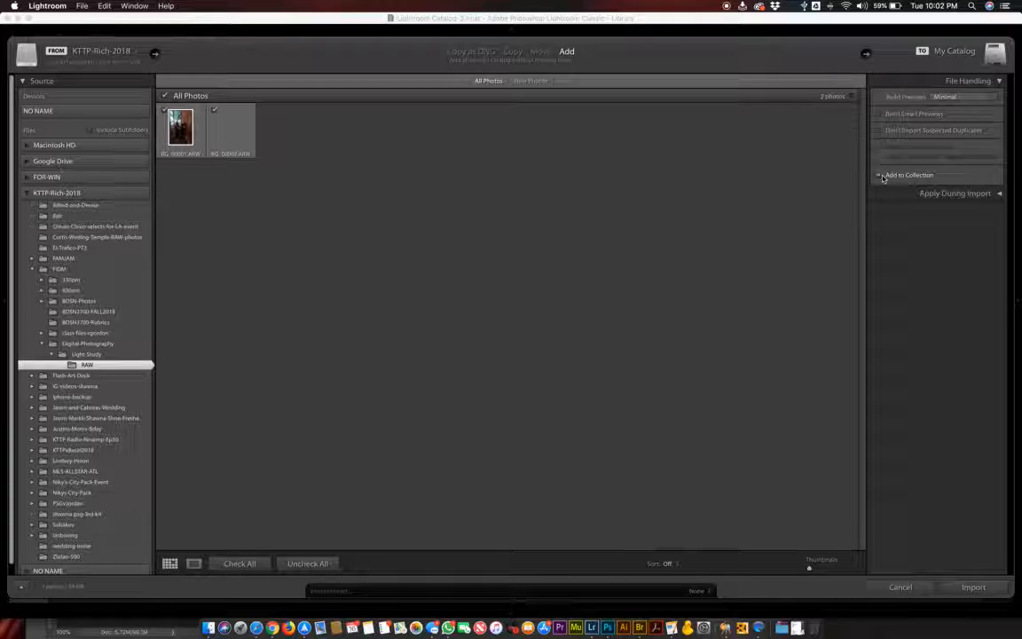
left_click(881, 176)
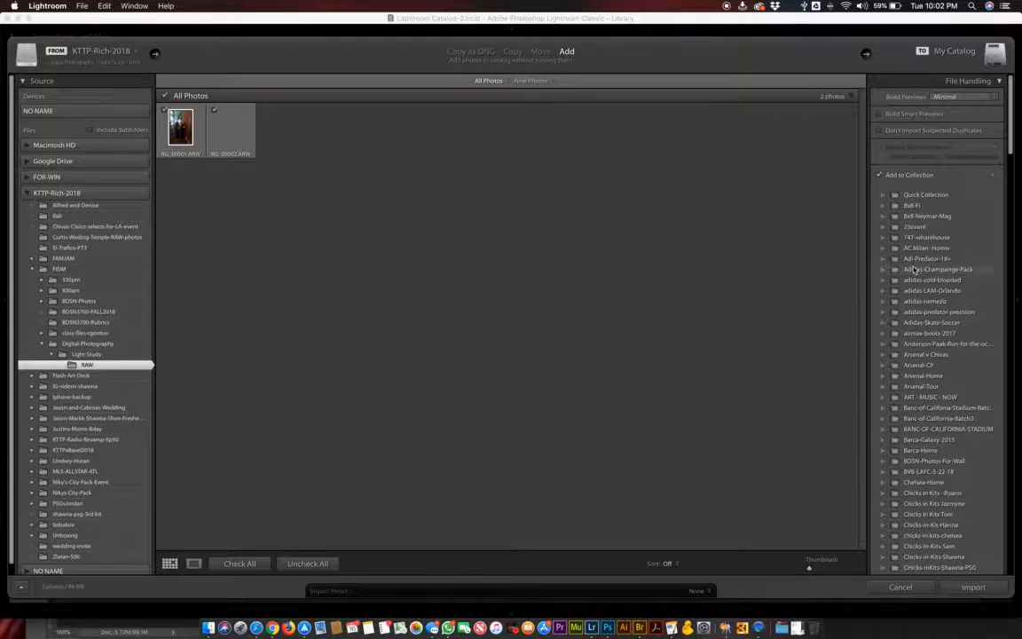
Step: Create a collection named Light-Study-Import-Practice outside any collection set, and import the two RAW photos into it
left_click(993, 174)
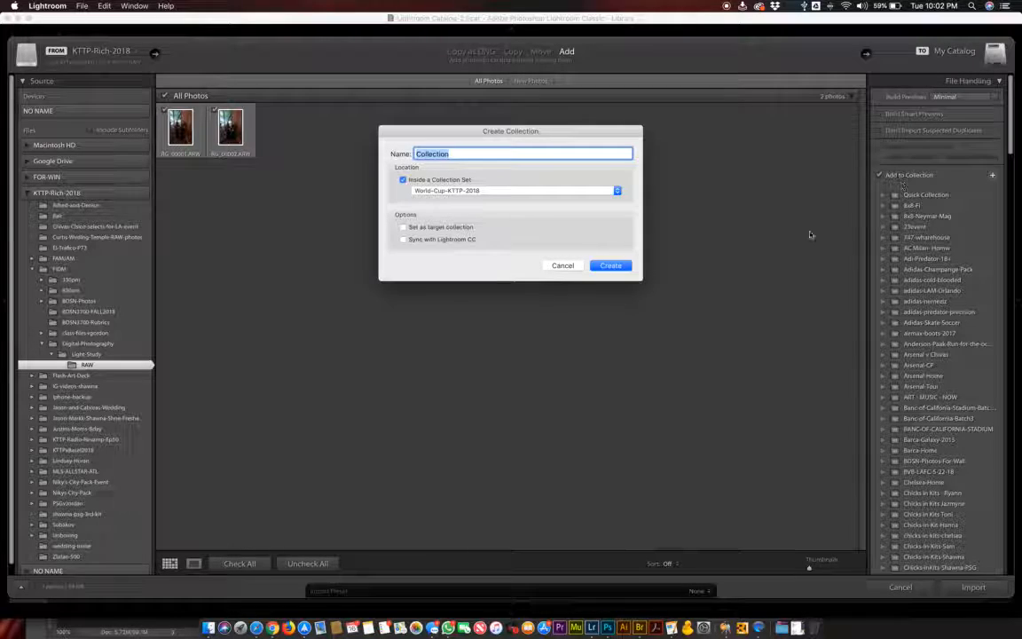
left_click(403, 179)
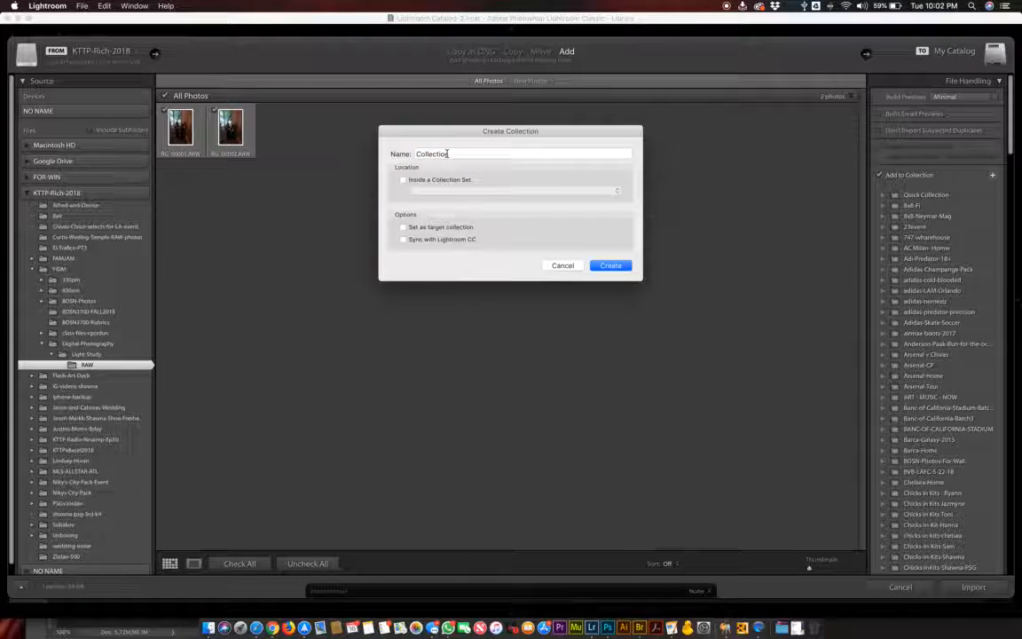
type("Light-")
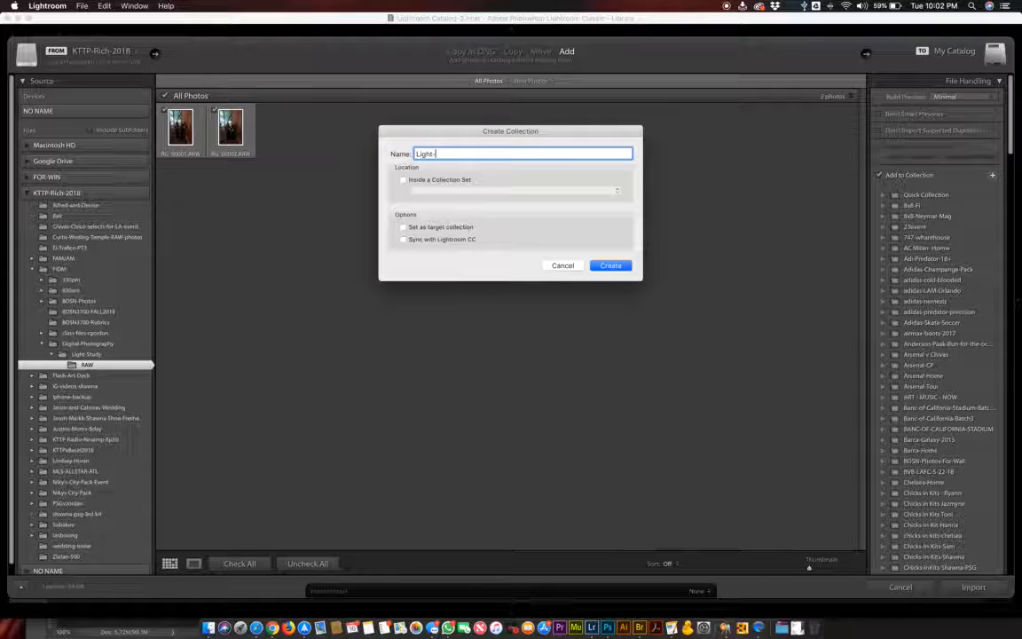
type("Study-Import-Practice")
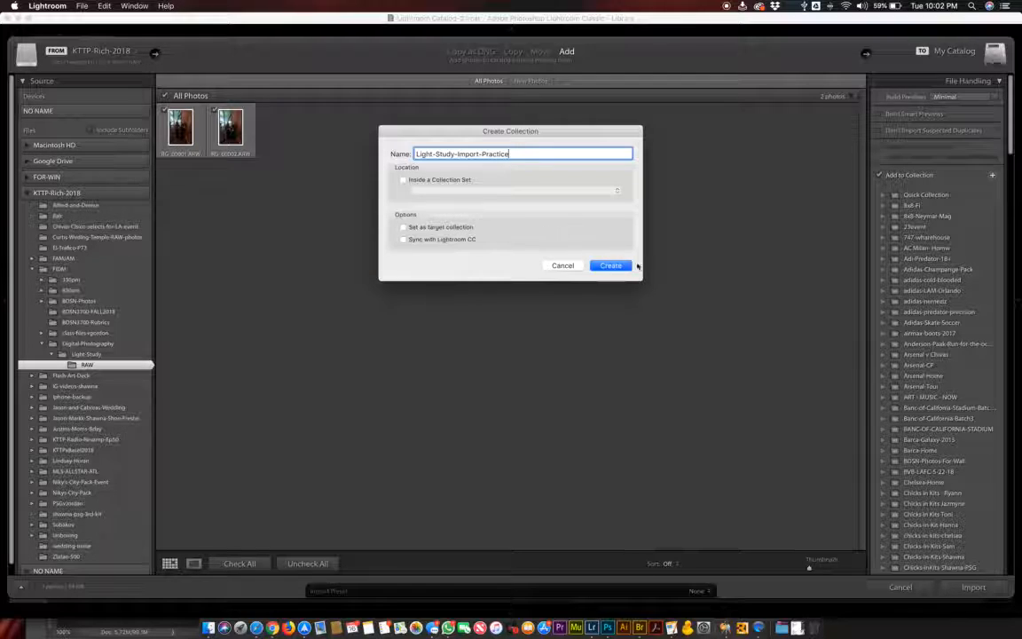
left_click(609, 268)
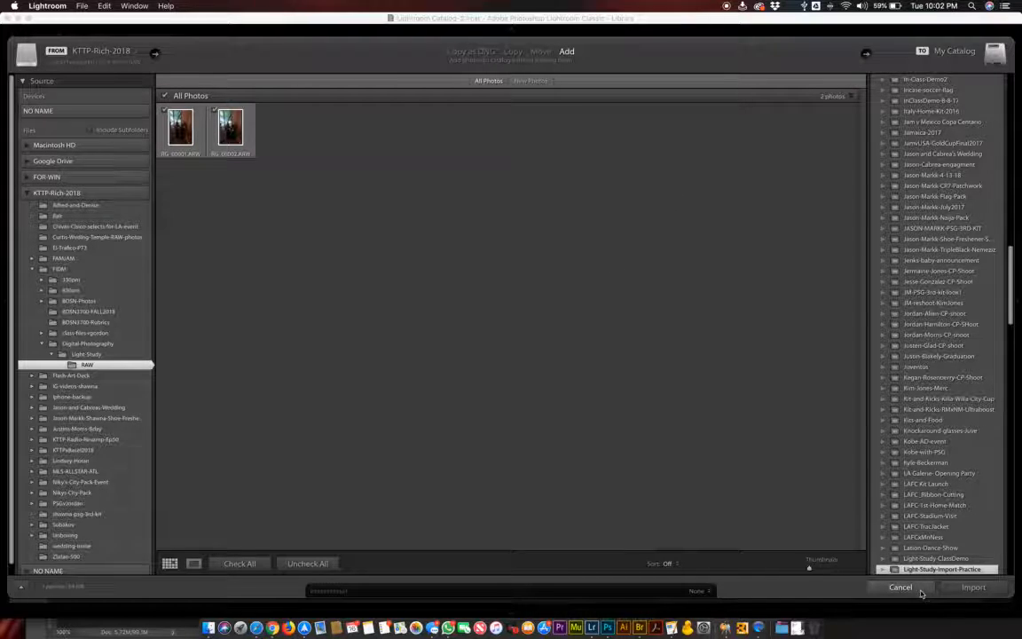
left_click(915, 588)
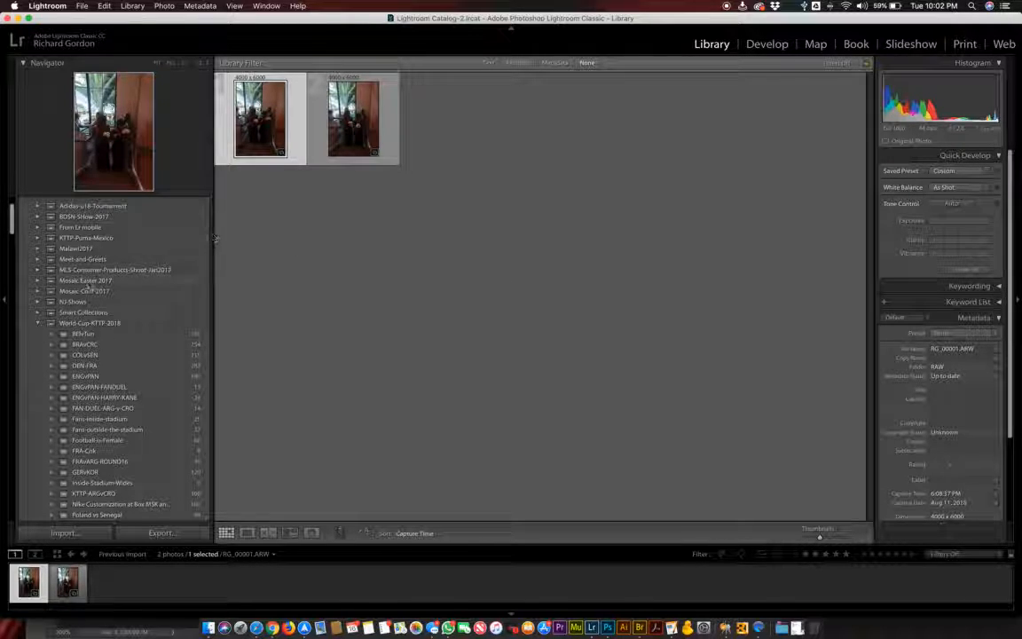
Step: Collapse and re-expand the Collections list in the Library
scroll(87, 275, "up", 3)
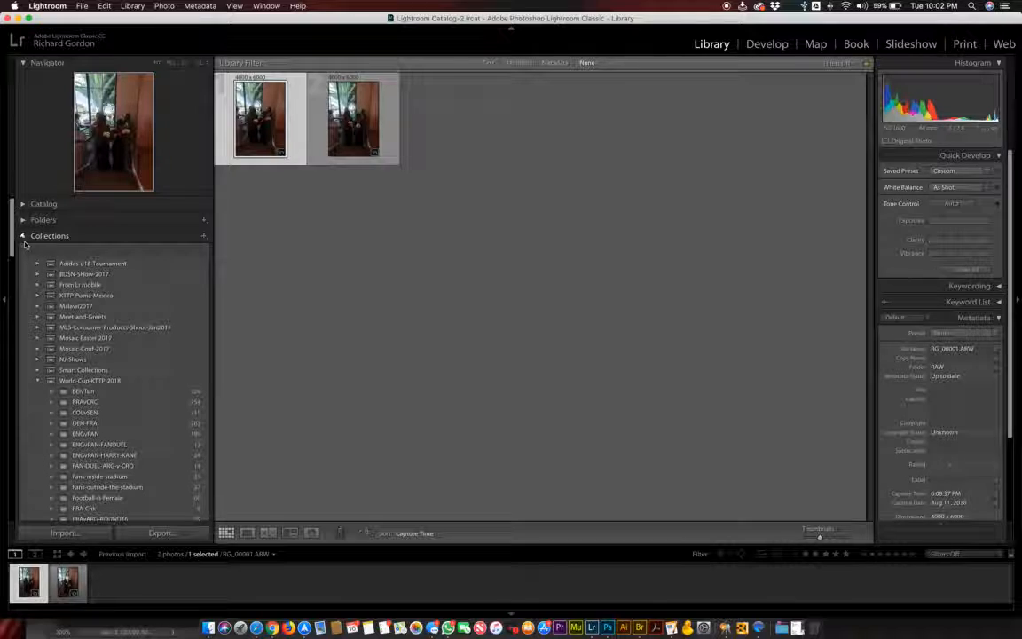
left_click(33, 236)
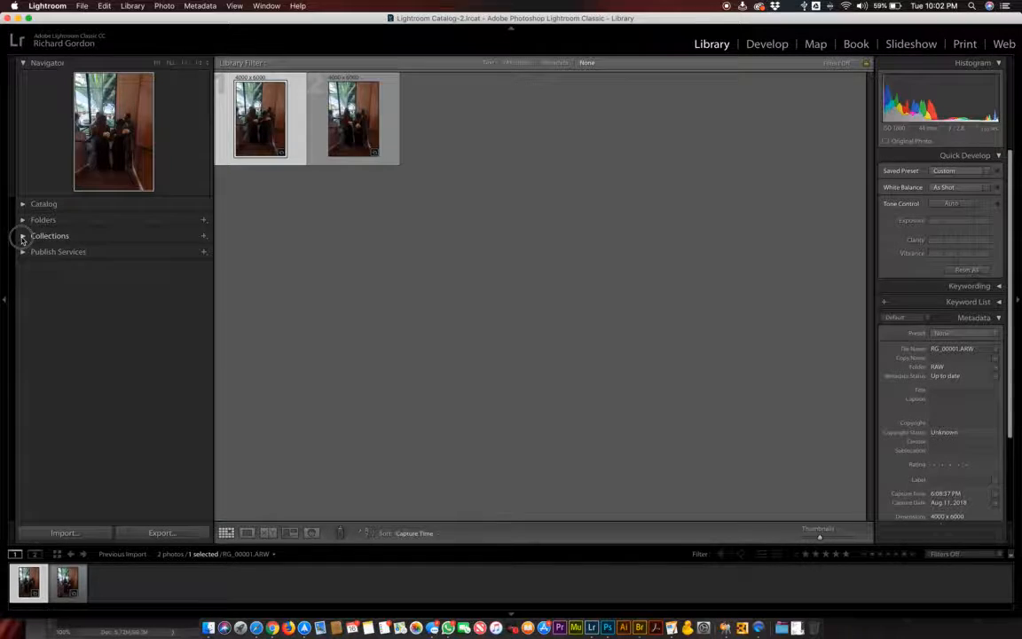
left_click(22, 236)
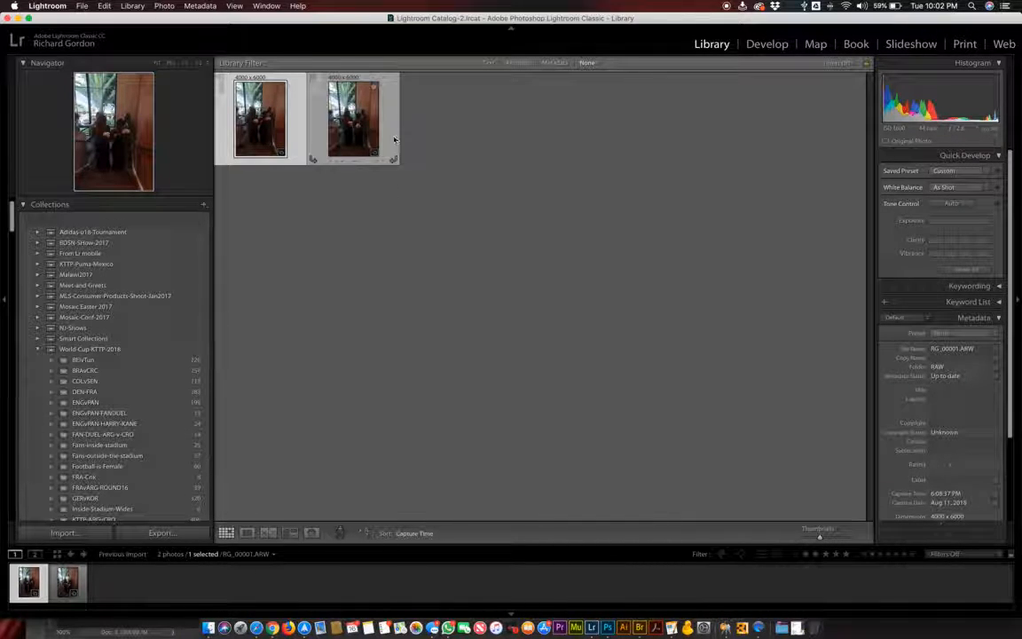
Step: Open the imported photo RG_00001.ARW in the Develop module
left_click(314, 115)
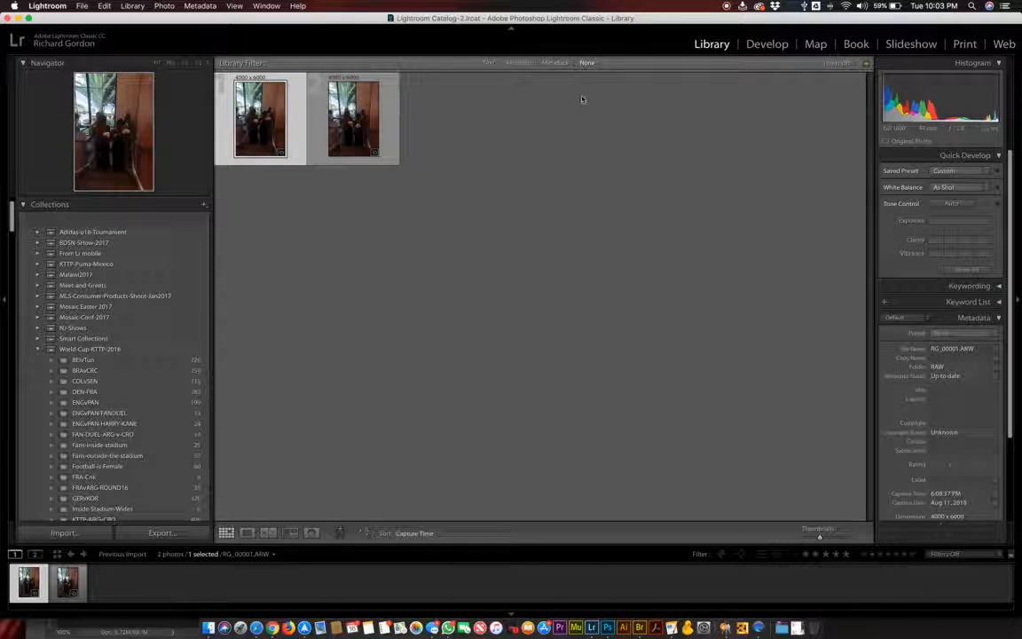
left_click(766, 45)
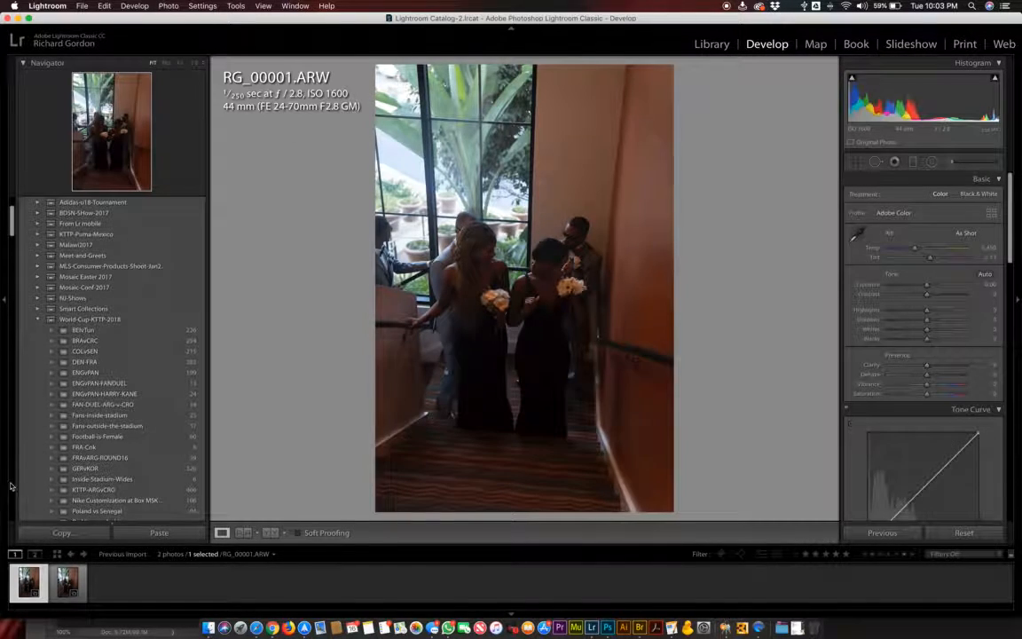
Step: Switch back and forth between RG_00001.ARW and RG_00002.ARW to compare the two shots in Develop
left_click(66, 583)
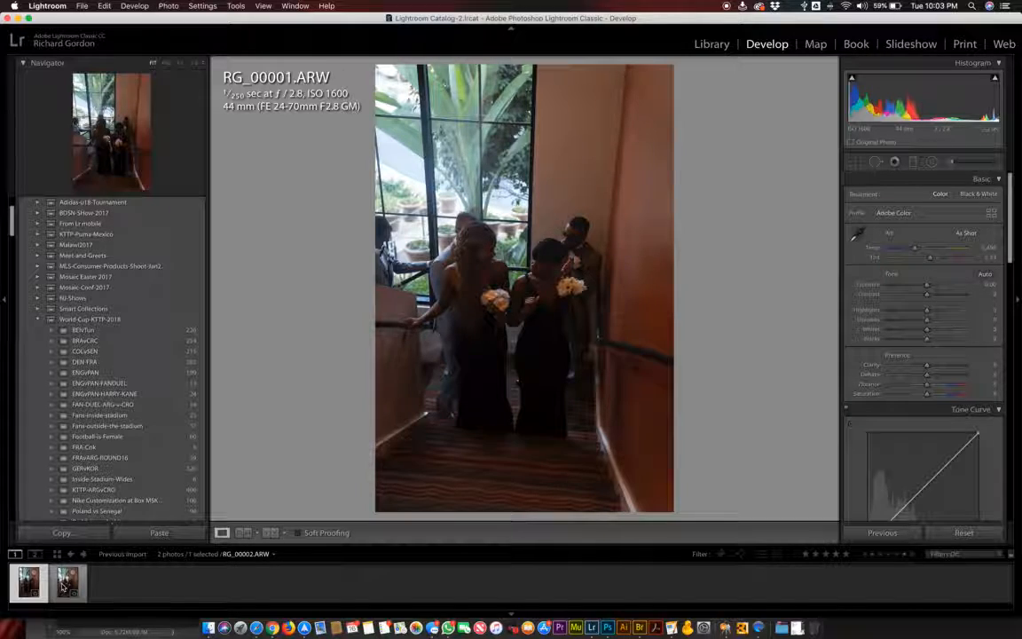
left_click(28, 580)
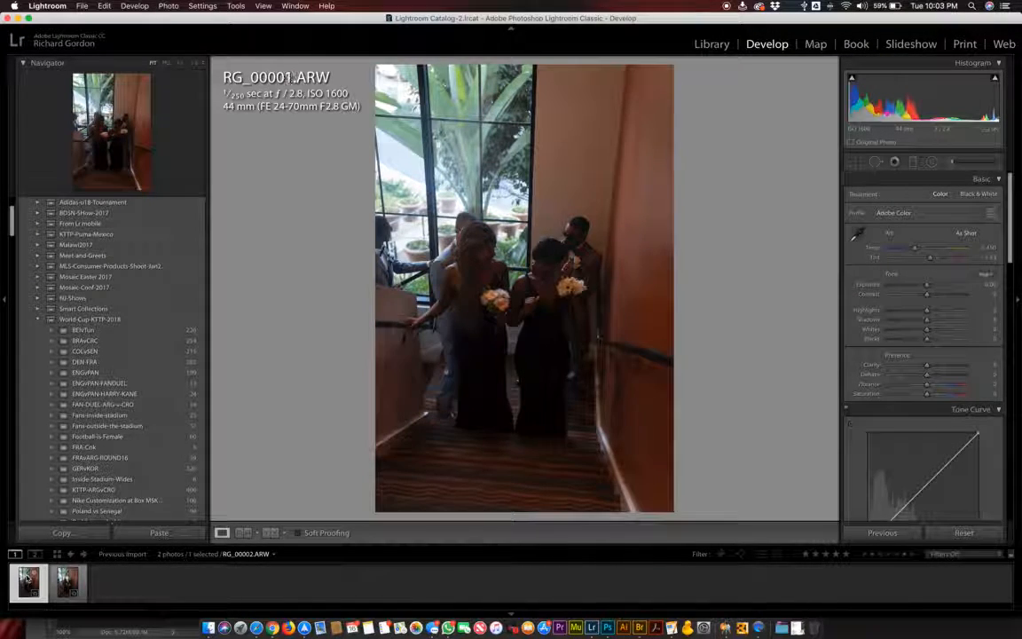
key("Right")
key("Left")
key("Right")
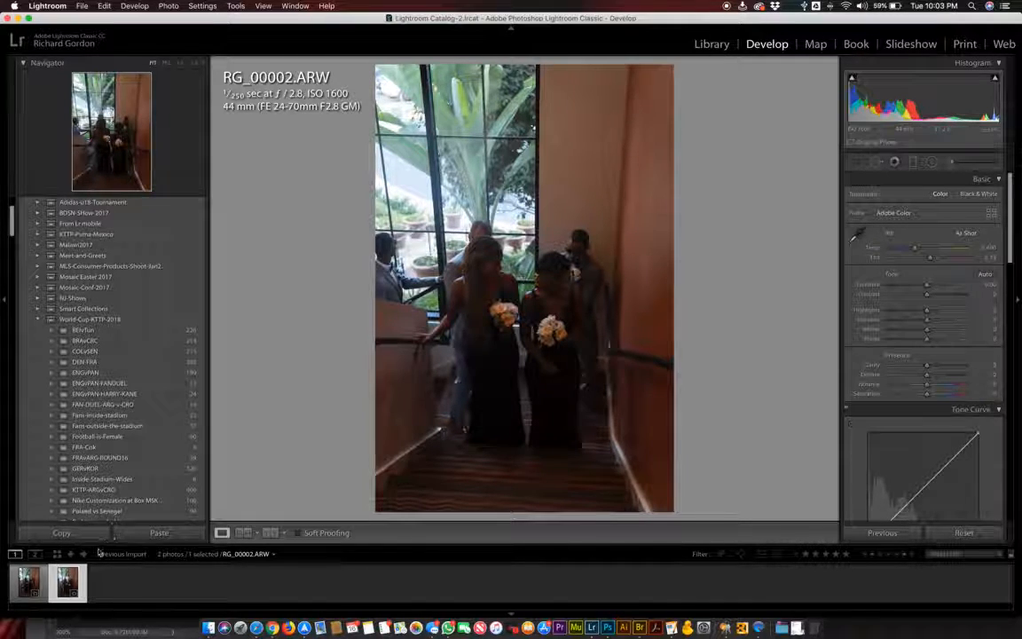
left_click(32, 586)
key("Right")
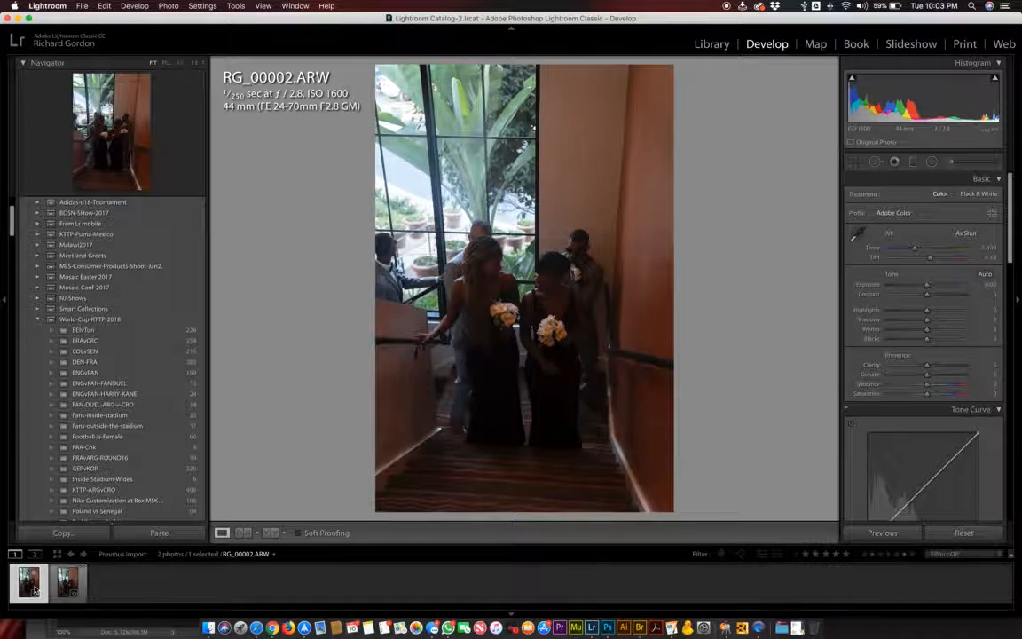
left_click(32, 589)
key("Right")
key("Right")
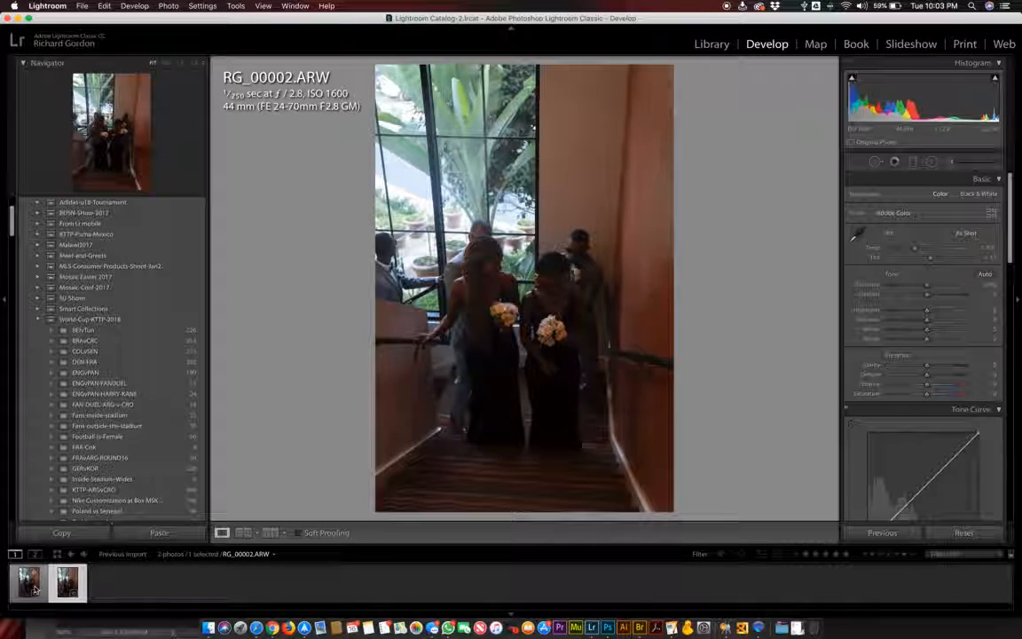